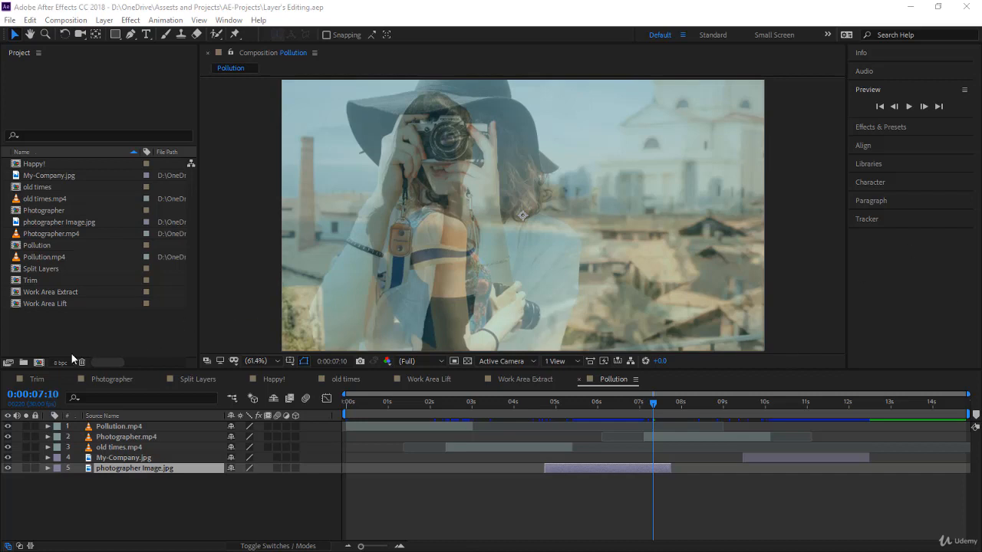
Create a new composition named "Source Panel" with a black background color.
click(38, 363)
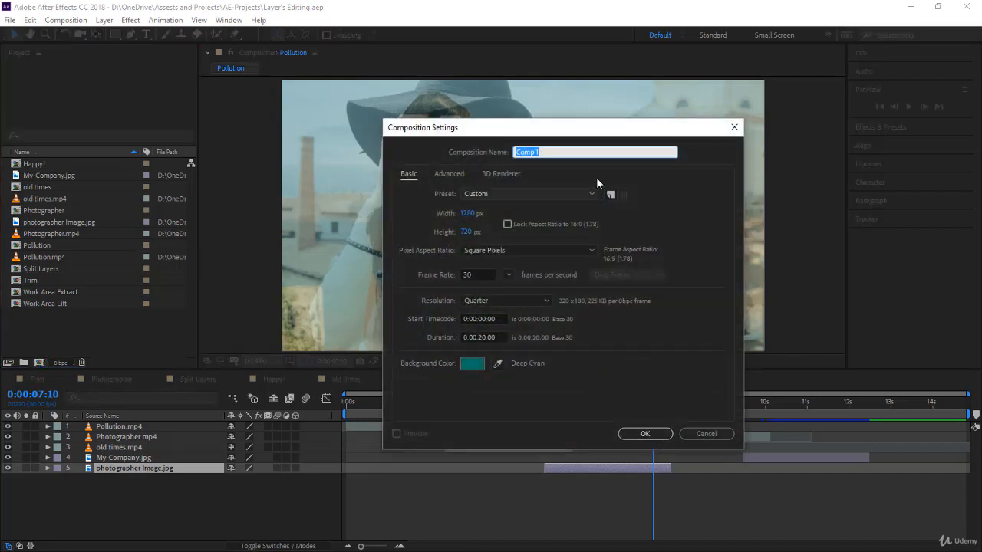
text(Source Panel)
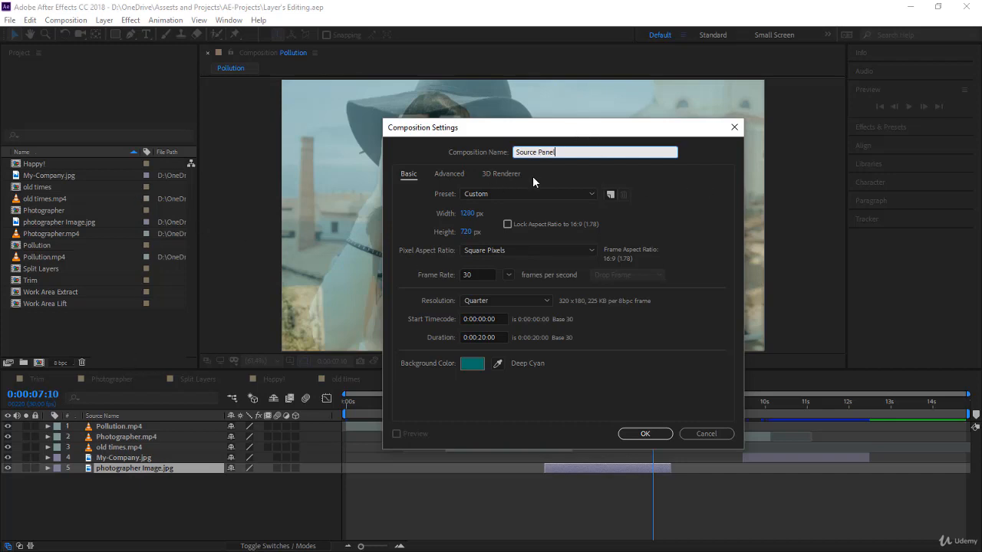
click(480, 365)
drag(725, 297, 673, 384)
click(967, 214)
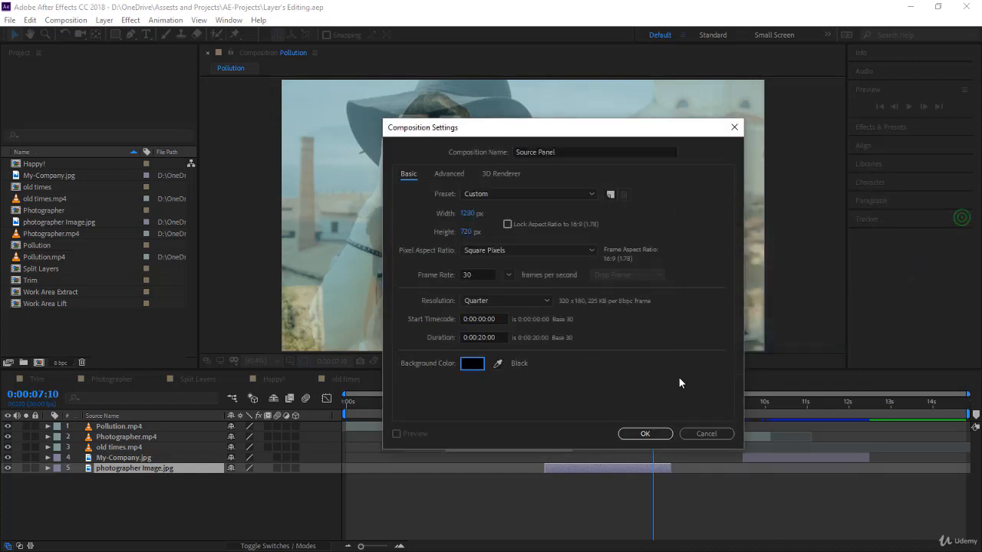
click(645, 433)
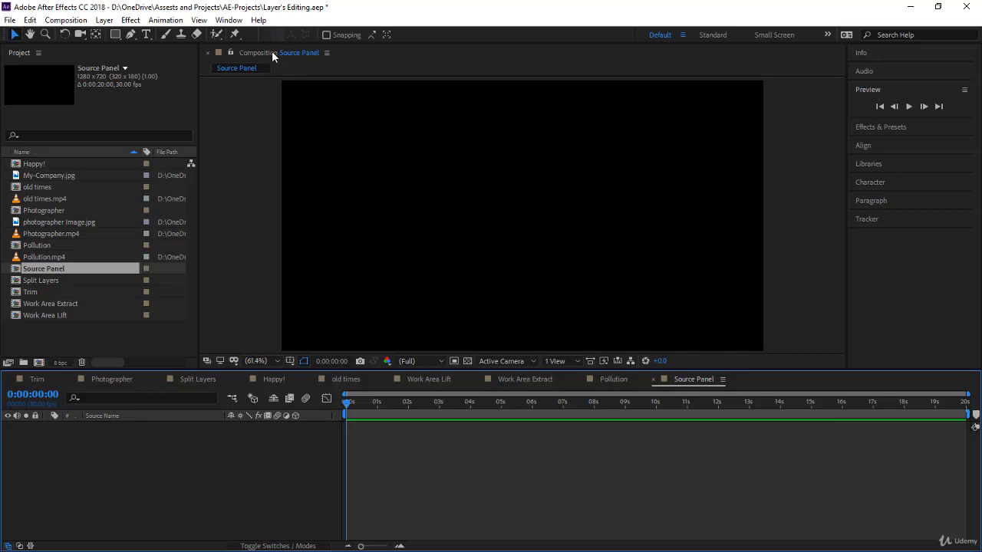
Close the other composition views, leaving only Source Panel open.
click(291, 53)
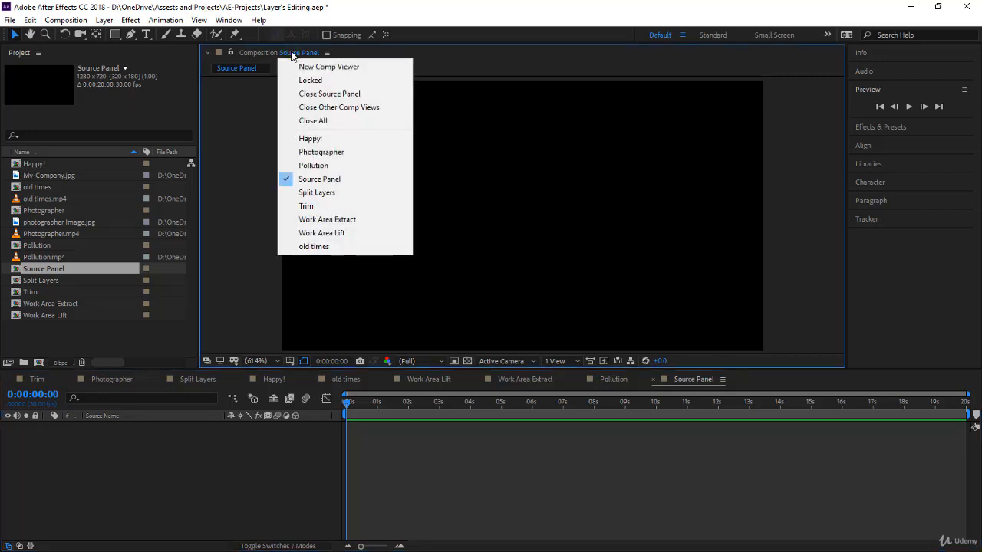
click(321, 108)
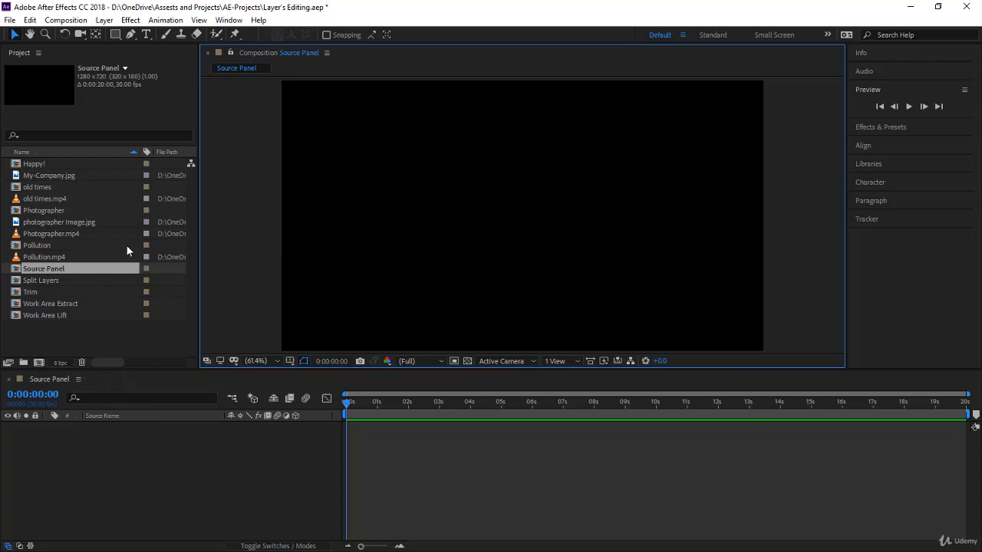
Open Pollution.mp4 in the Footage viewer and switch between it and the Source Panel composition.
click(68, 257)
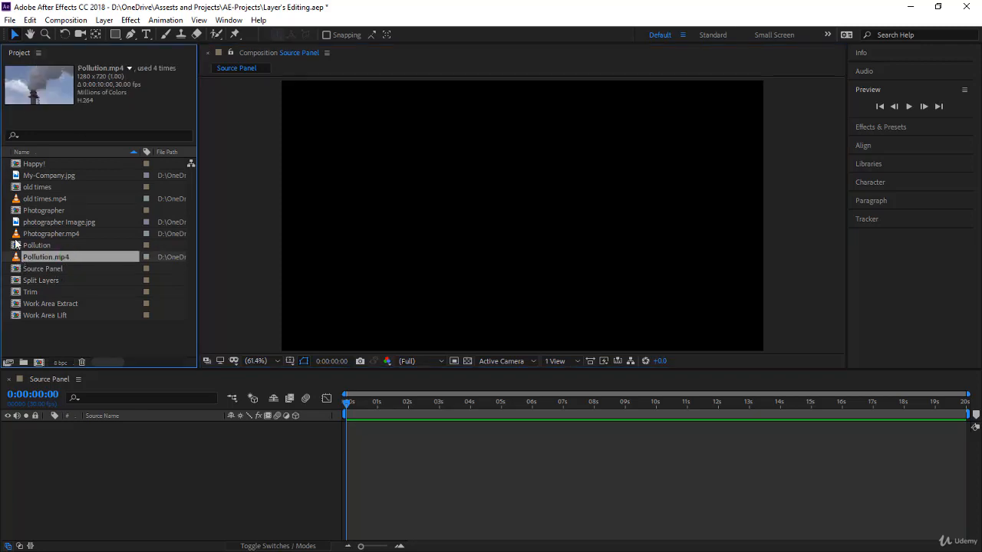
double_click(15, 262)
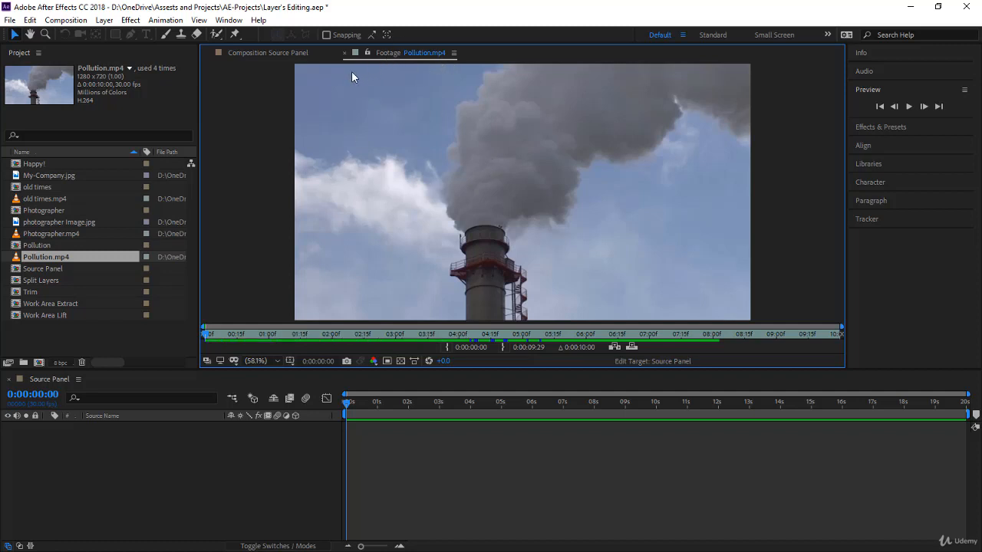
click(273, 52)
click(398, 54)
click(288, 53)
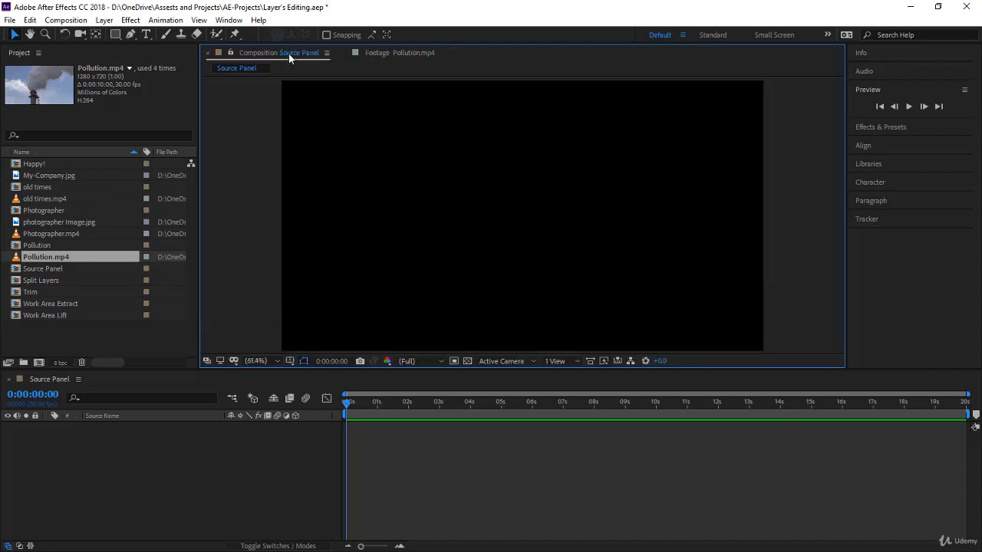
click(394, 53)
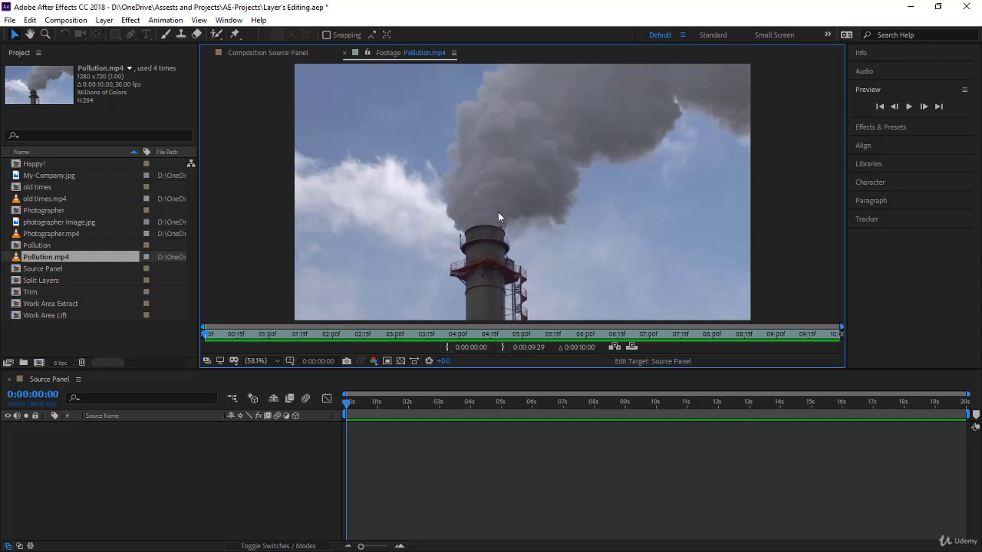
Play and scrub through the Pollution.mp4 footage to preview it.
key(space)
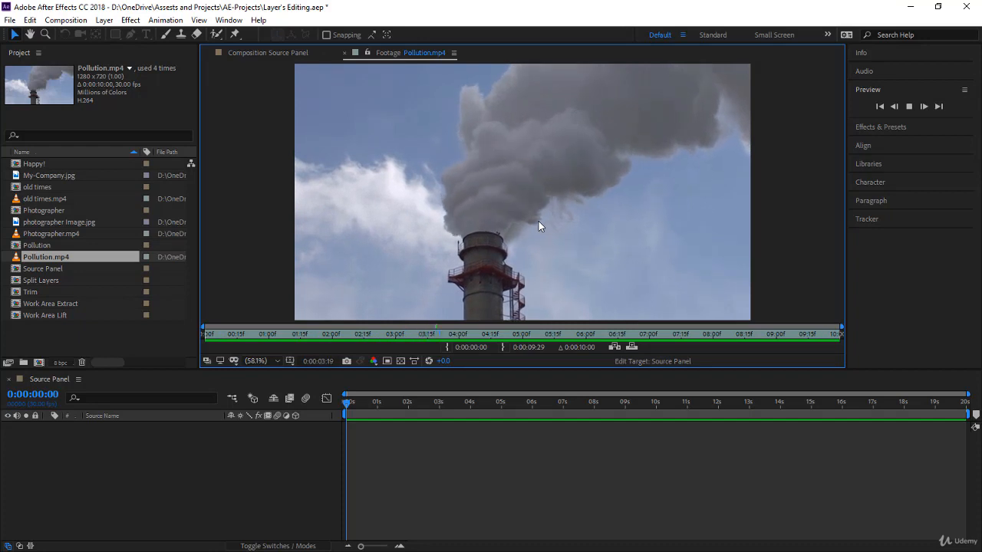
click(452, 335)
click(448, 335)
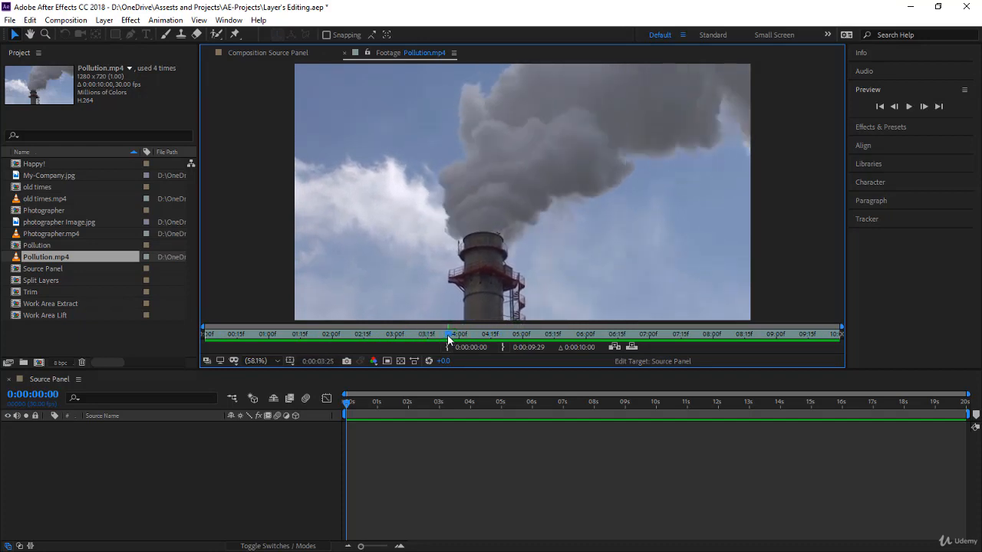
Move to 0:00:04:00 in the footage and set the In point there.
click(323, 365)
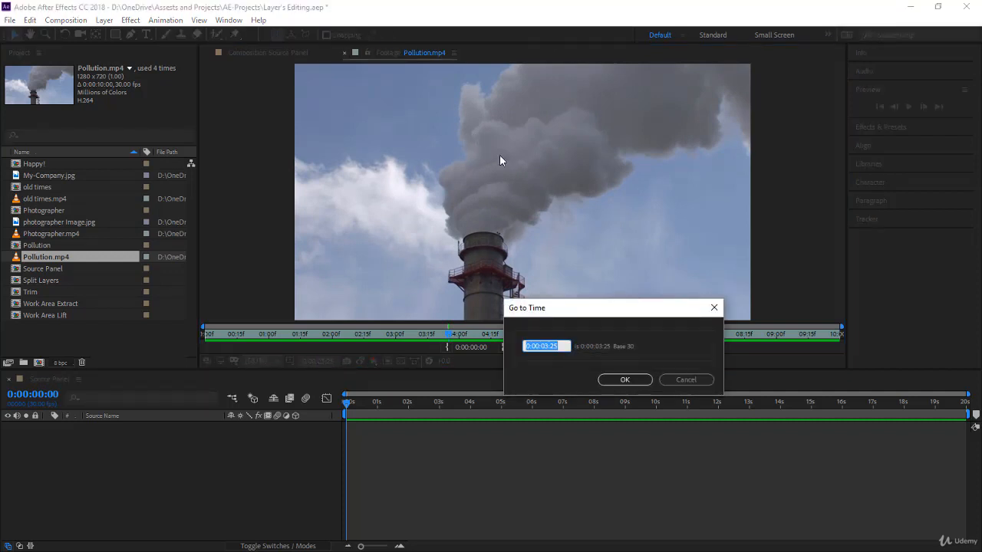
text(400)
click(628, 382)
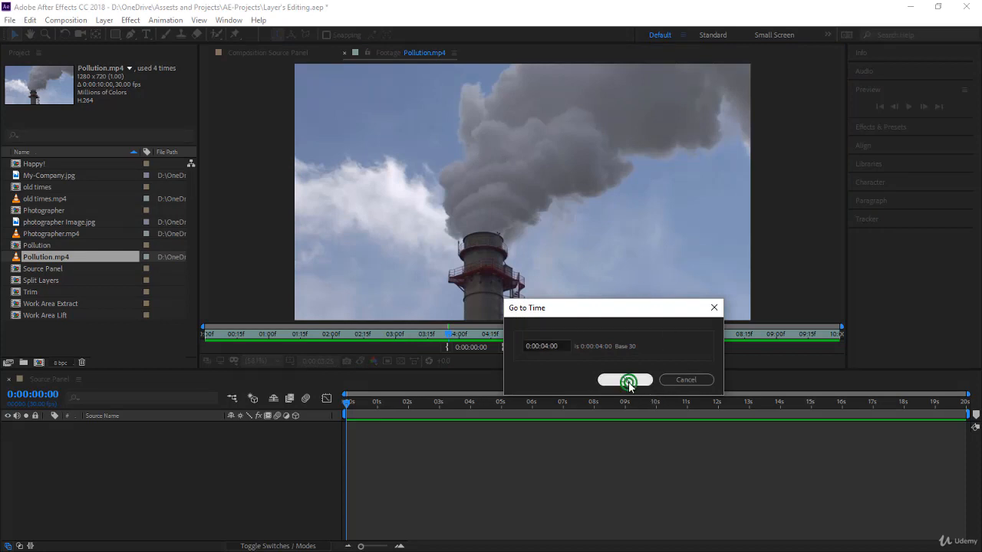
click(448, 350)
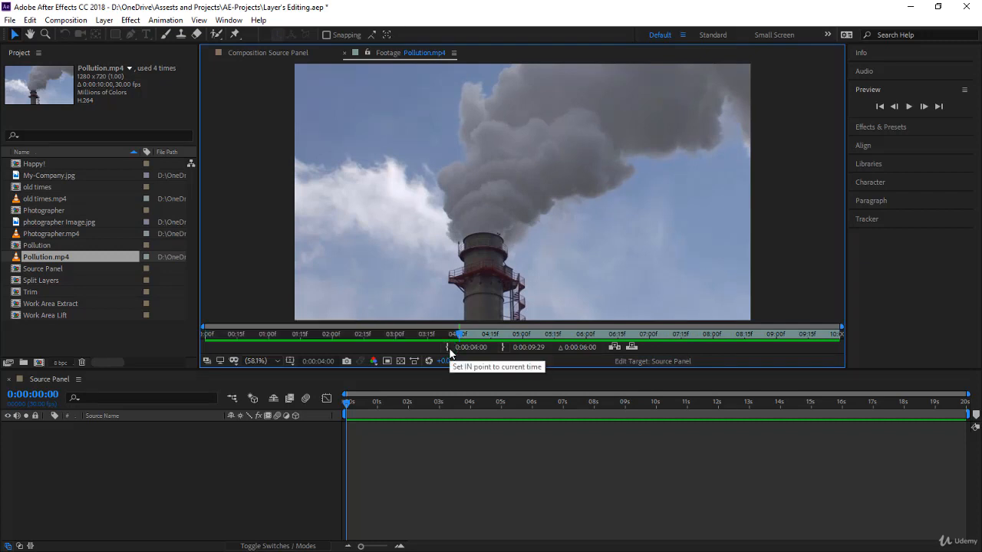
Move to 0:00:08:00 in the footage and set the Out point there.
click(324, 364)
text(800)
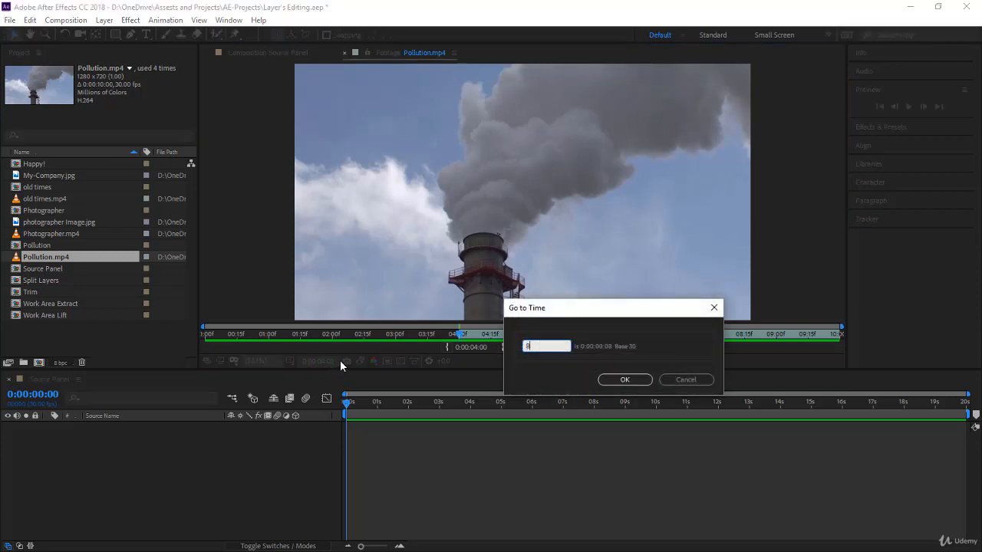
click(620, 380)
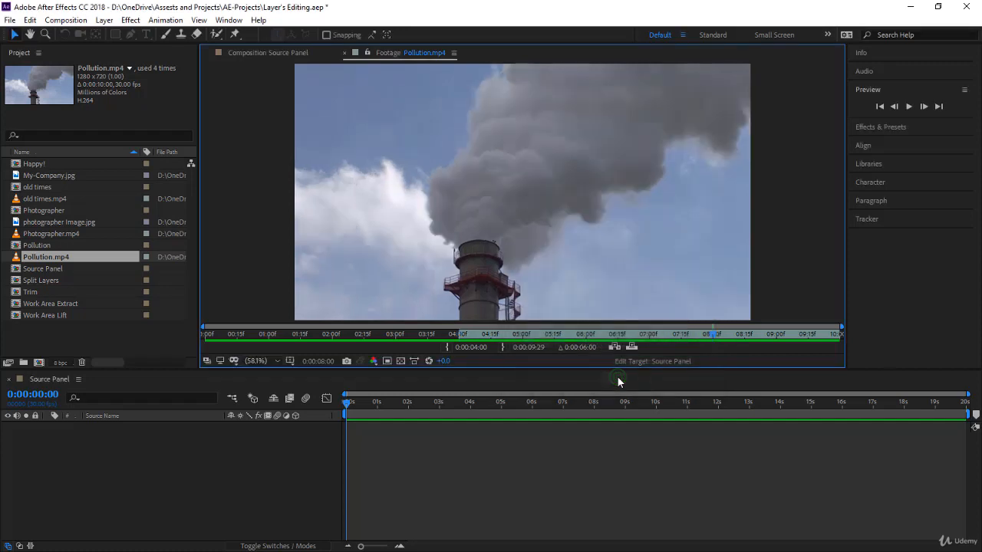
click(503, 348)
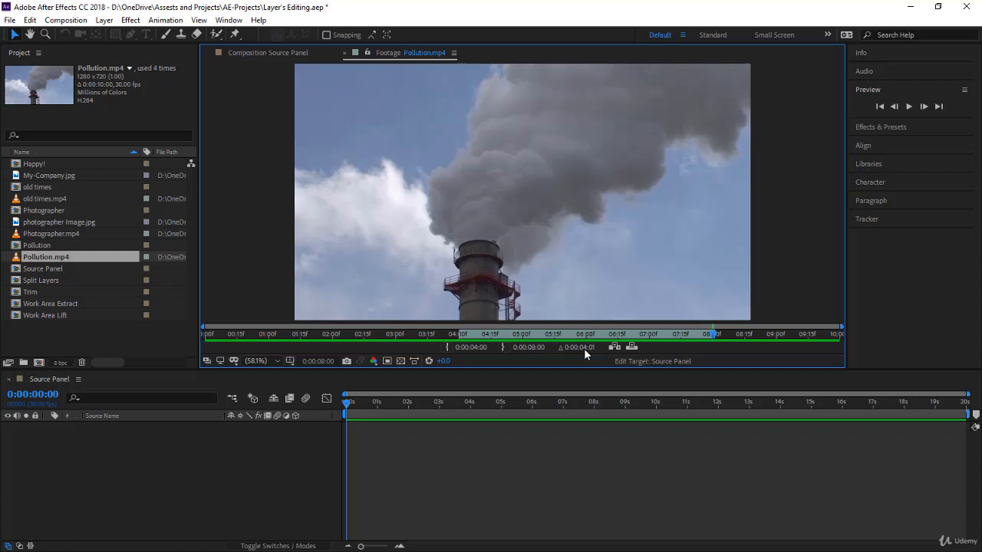
Add the trimmed Pollution.mp4 footage to the Source Panel composition timeline.
click(233, 456)
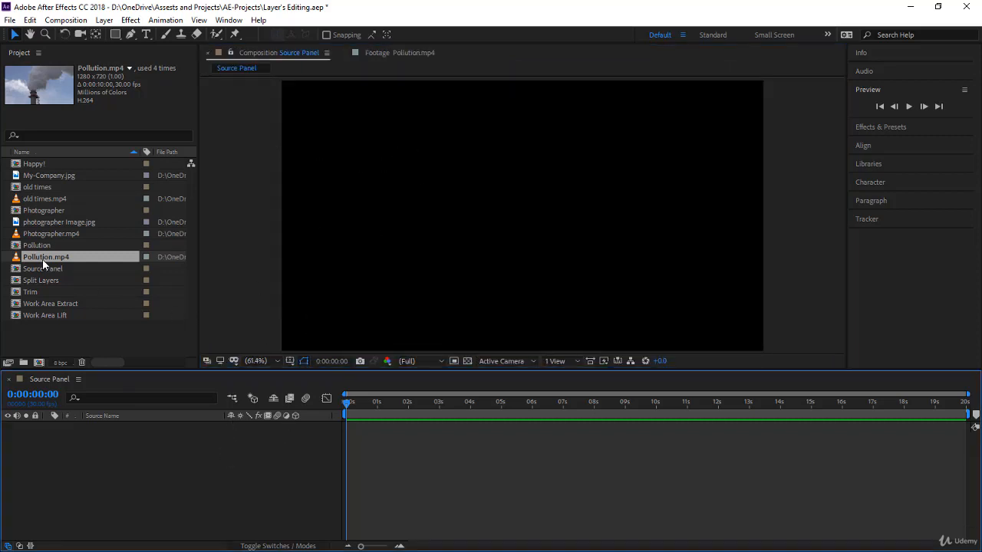
drag(42, 258, 439, 455)
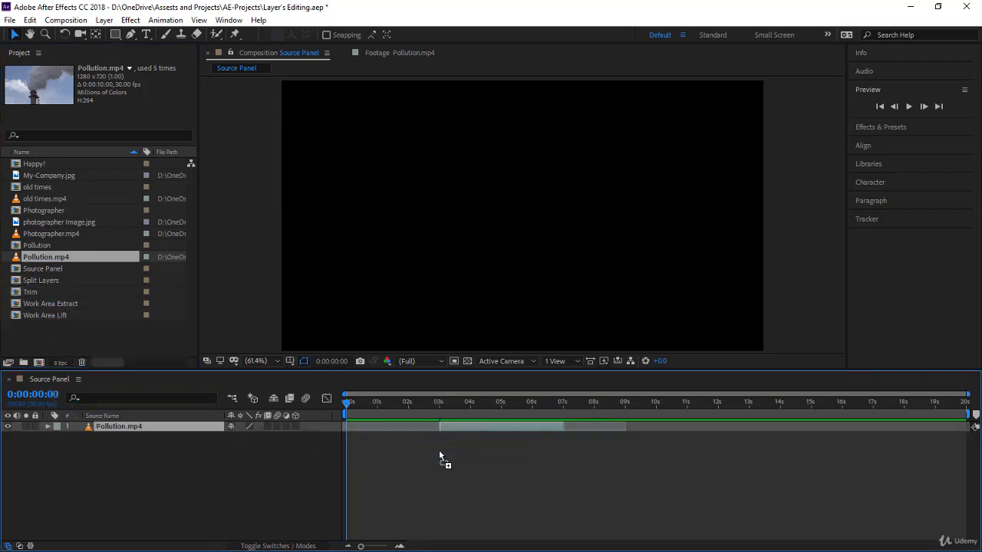
double_click(484, 425)
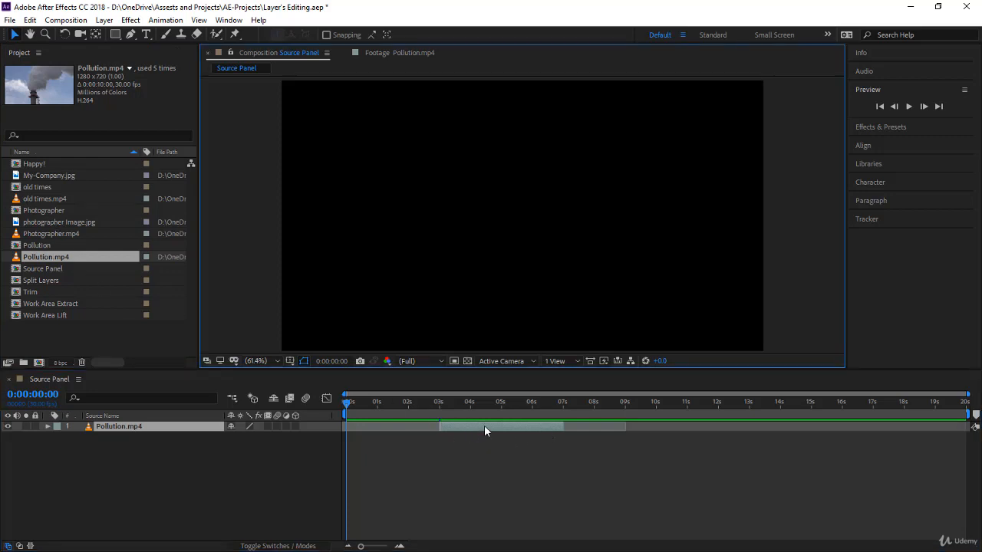
Duplicate the Pollution.mp4 footage item in the project.
click(403, 53)
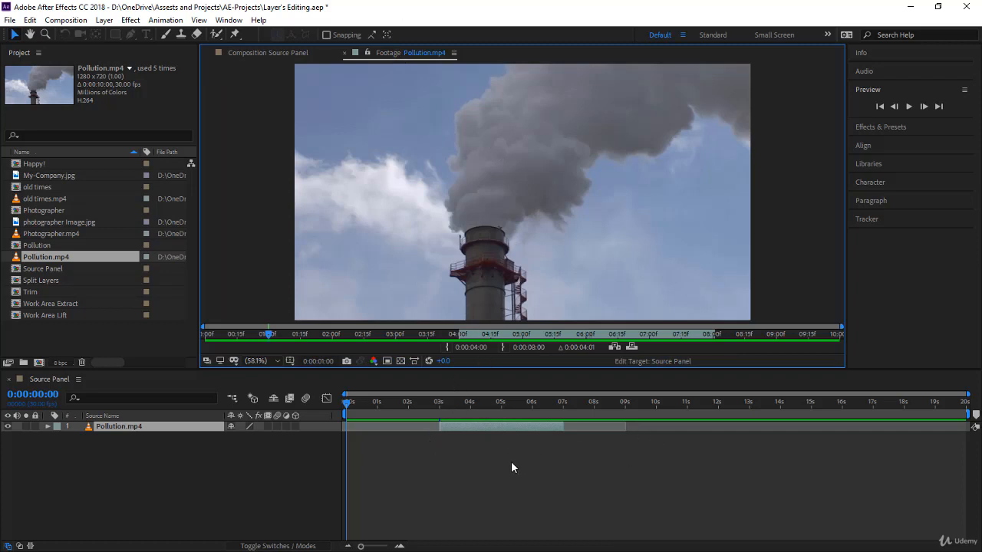
click(62, 261)
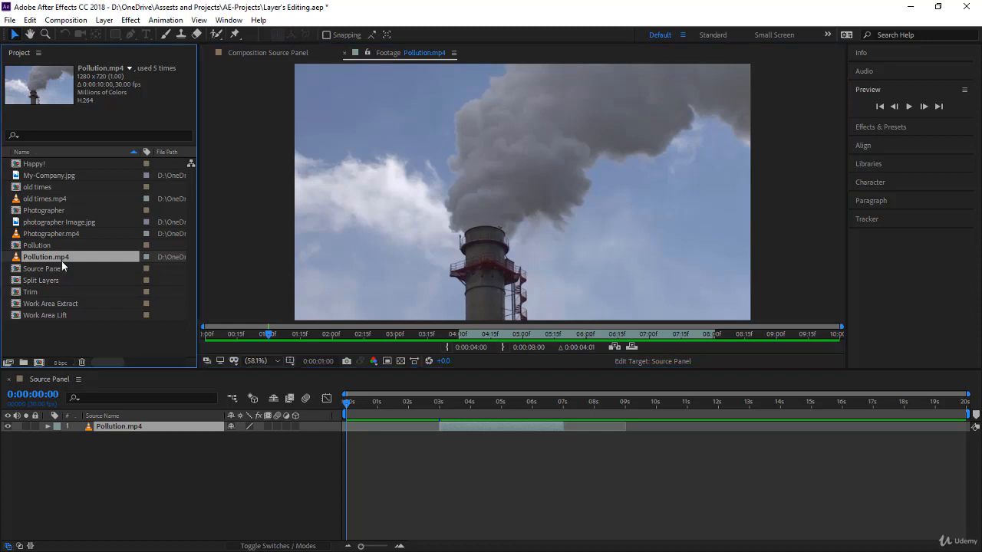
key(ctrl+d)
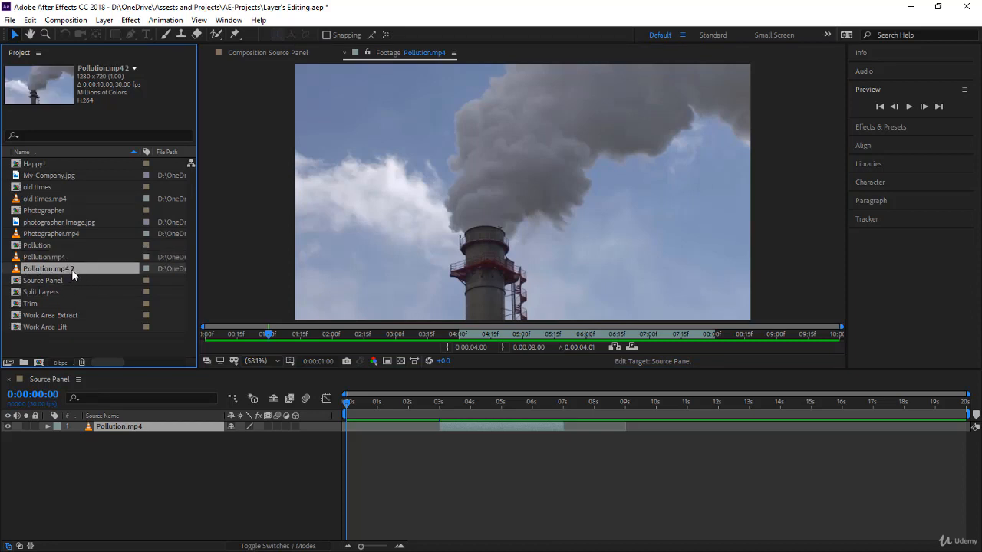
Open the duplicate Pollution.mp4 2 in the Footage viewer and set its In point at 0:00:01:00.
double_click(71, 269)
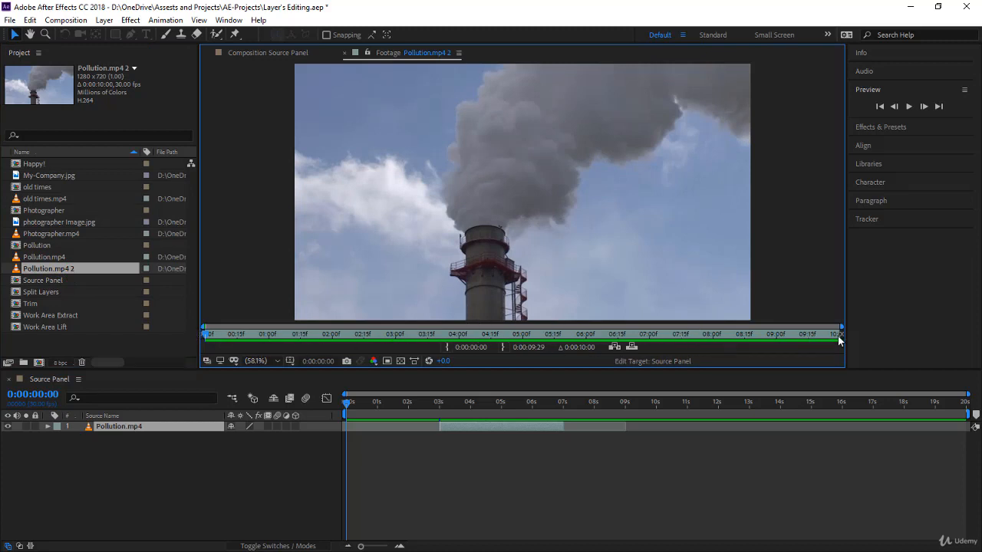
click(267, 336)
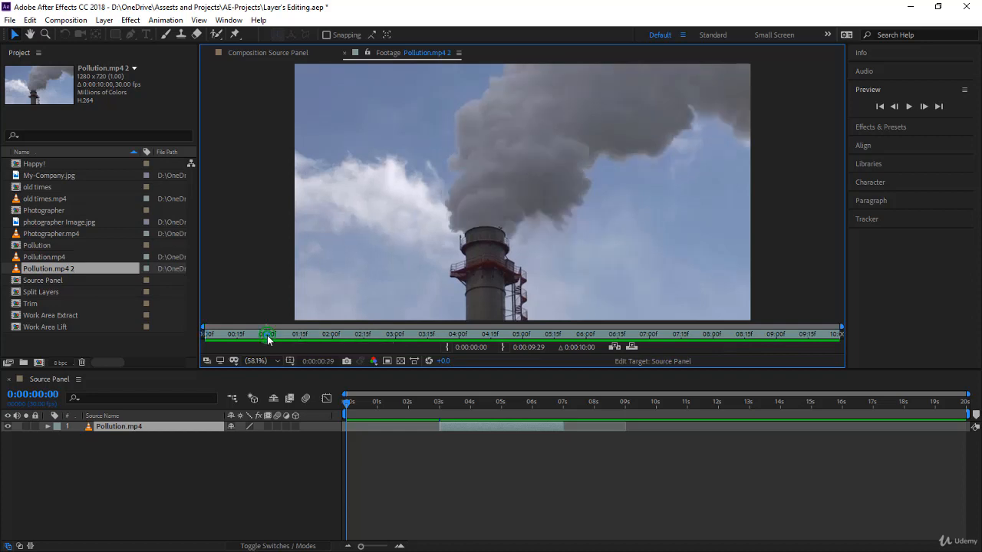
click(316, 362)
text(1:00)
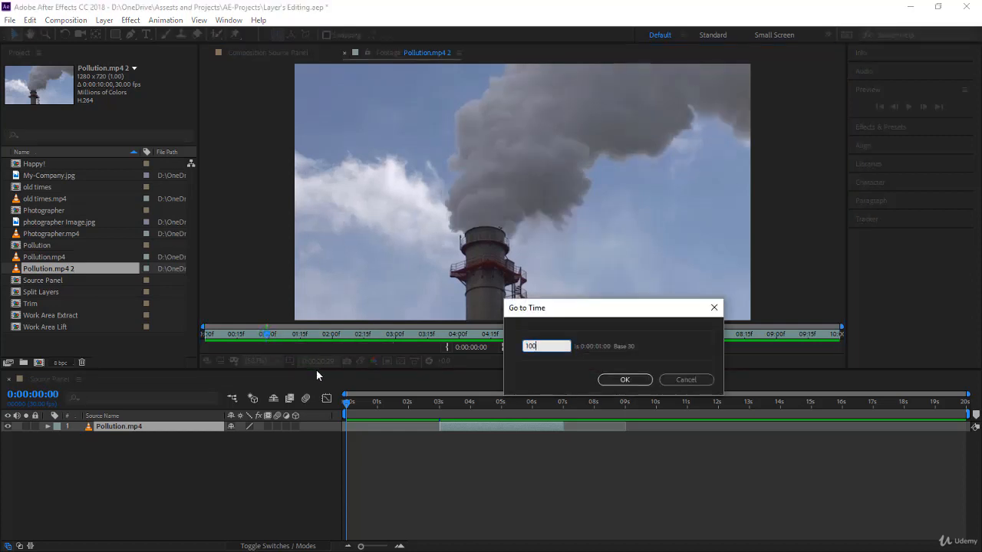
key(Return)
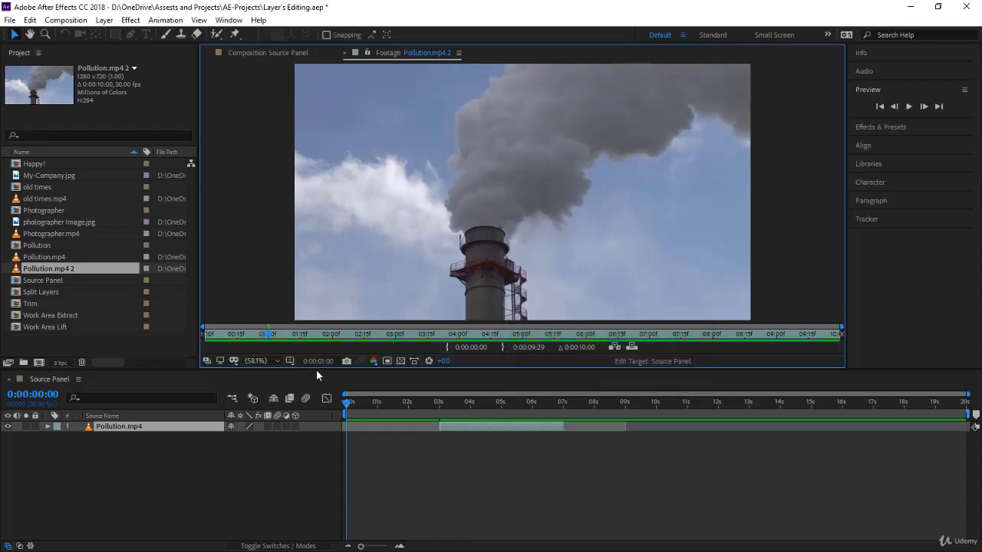
click(449, 347)
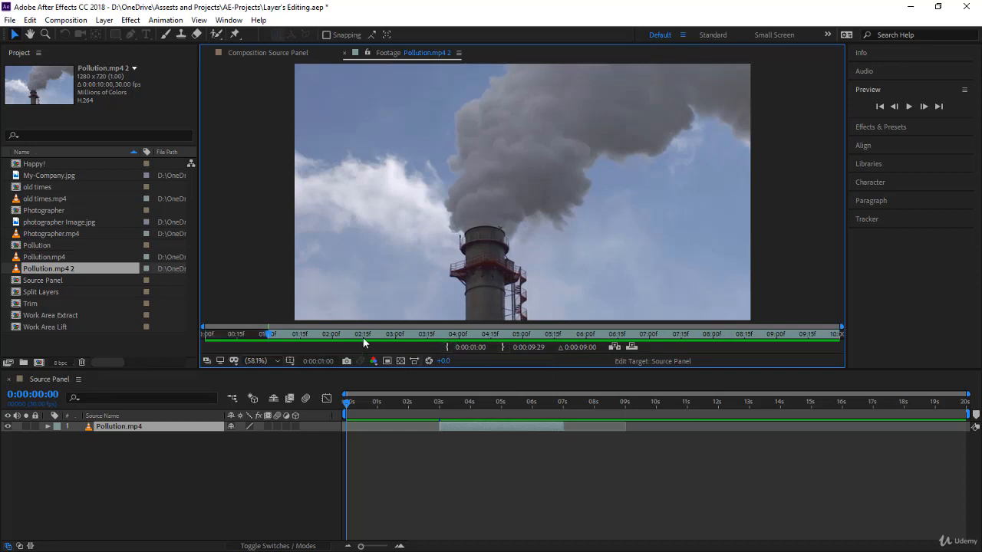
Move to 0:00:03:00 and set the duplicate footage's Out point there.
click(396, 335)
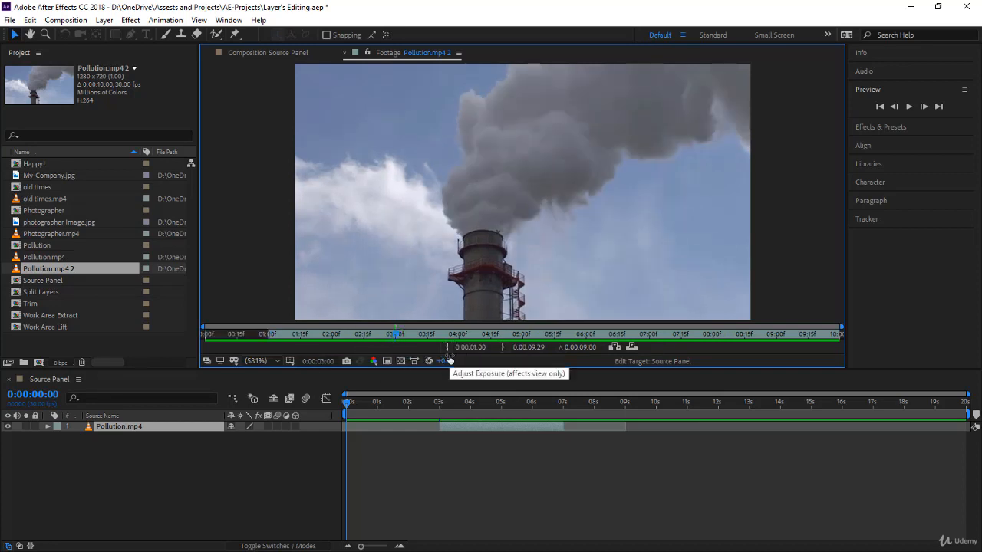
click(326, 361)
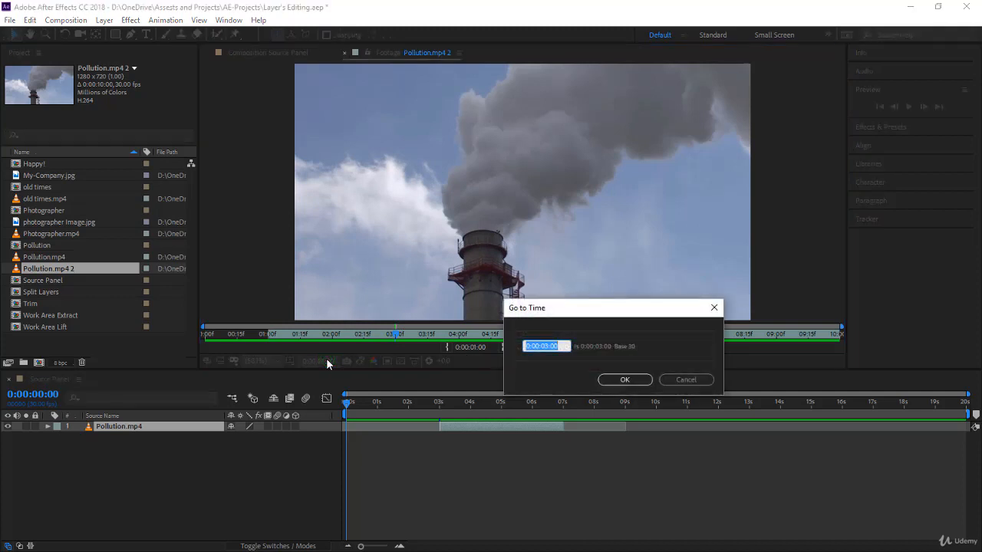
click(625, 380)
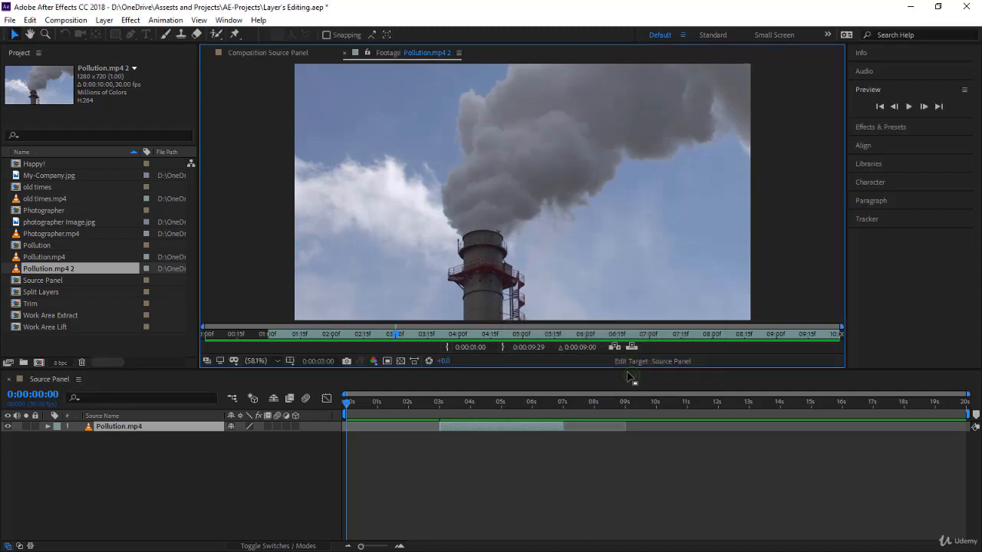
click(505, 345)
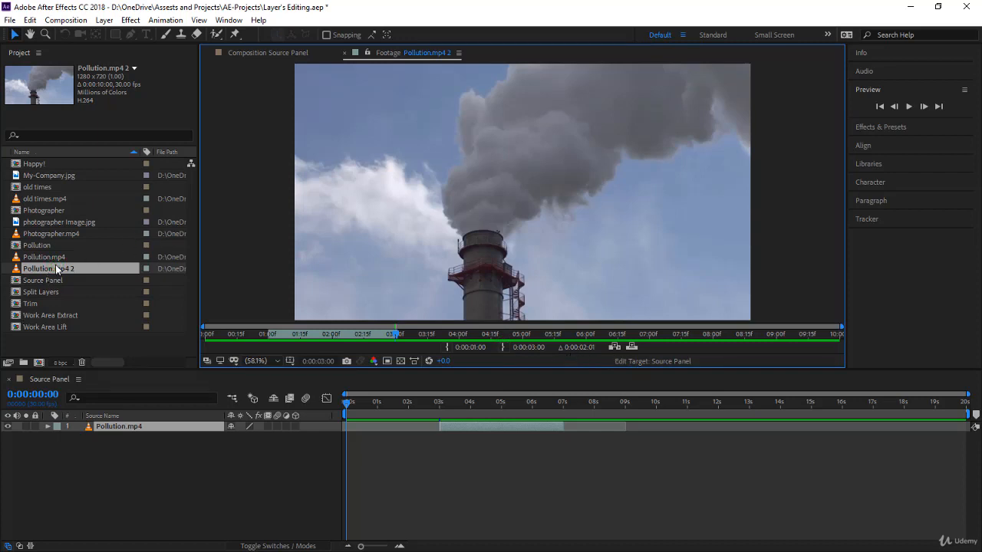
Add Pollution.mp4 2 to the composition timeline as a second layer starting around 10 seconds.
drag(56, 269, 655, 453)
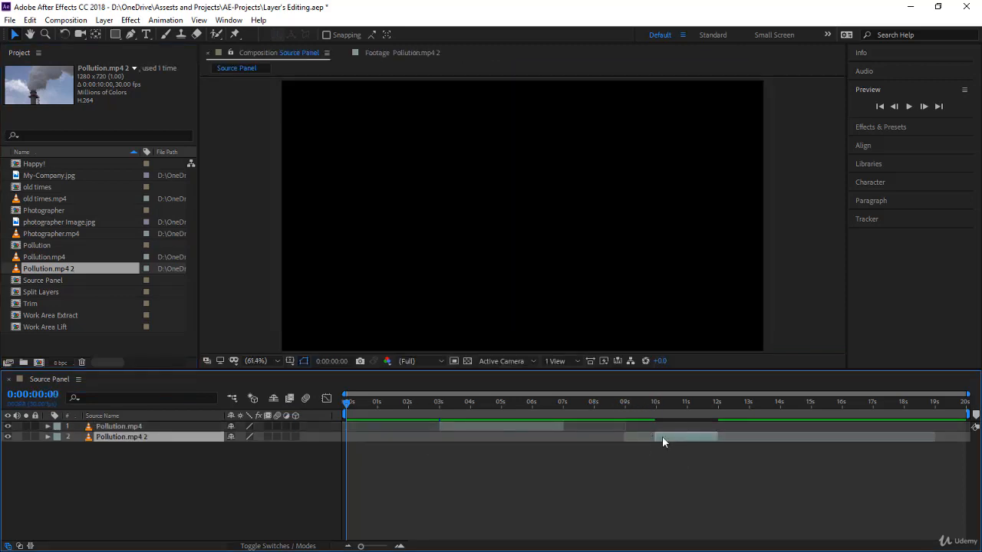
drag(74, 257, 128, 426)
key(Delete)
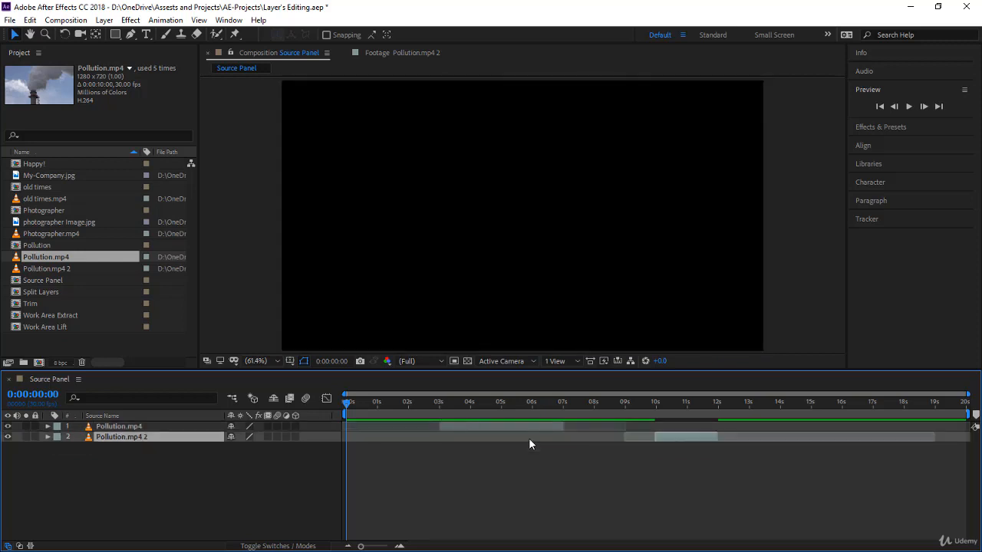
Open Pollution.mp4 2 in the Footage viewer and scrub through its trimmed range.
click(74, 268)
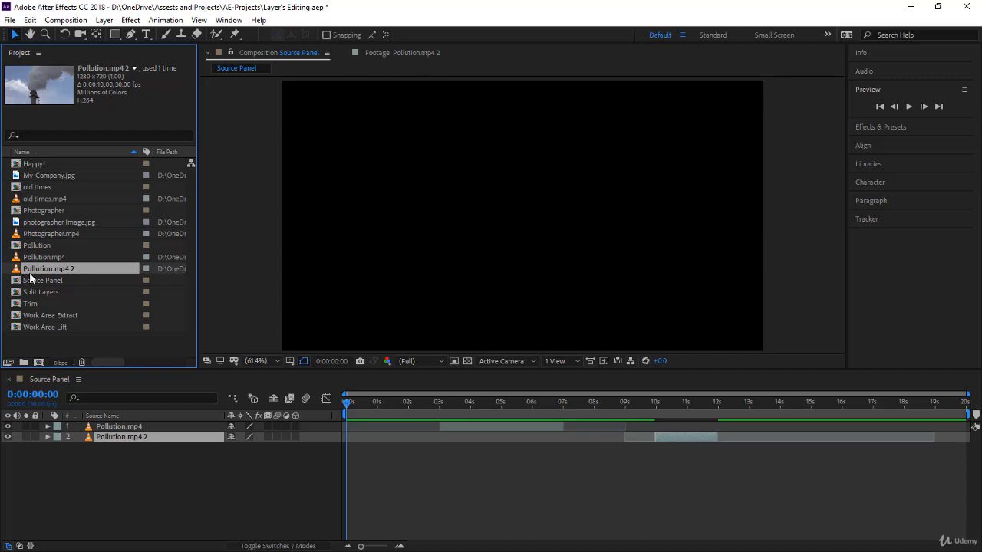
click(389, 51)
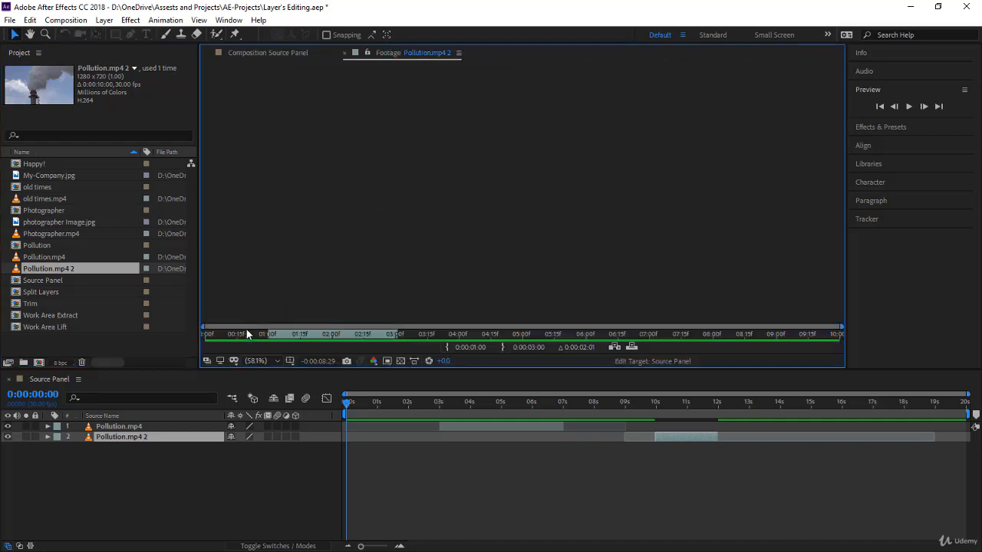
drag(251, 332, 322, 347)
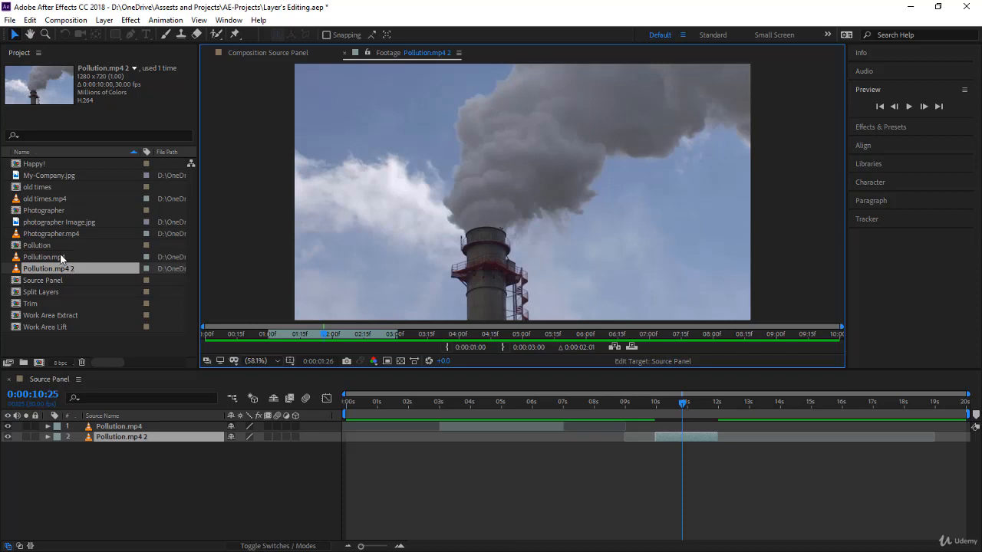
Select both Pollution layers in the composition timeline and delete them.
click(110, 469)
drag(113, 449, 118, 427)
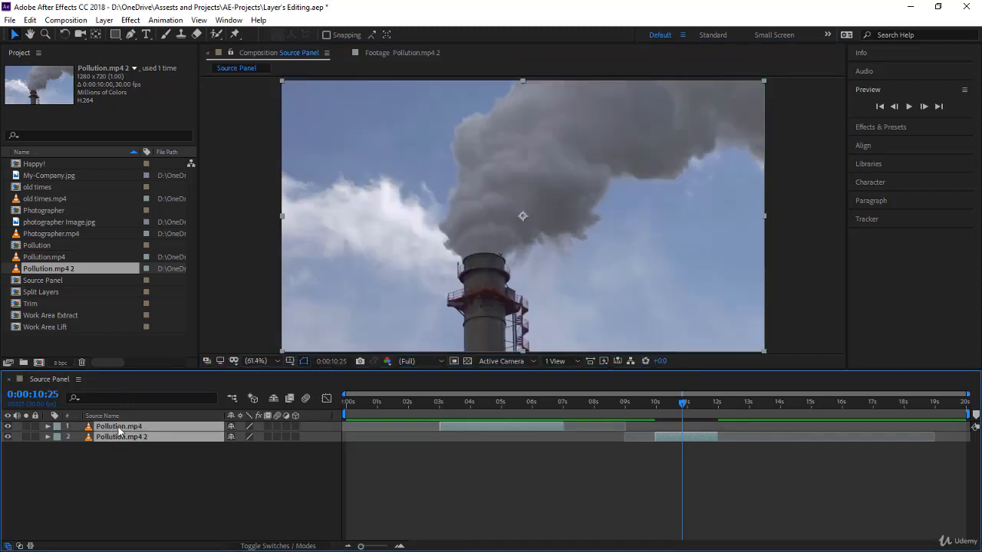
key(Delete)
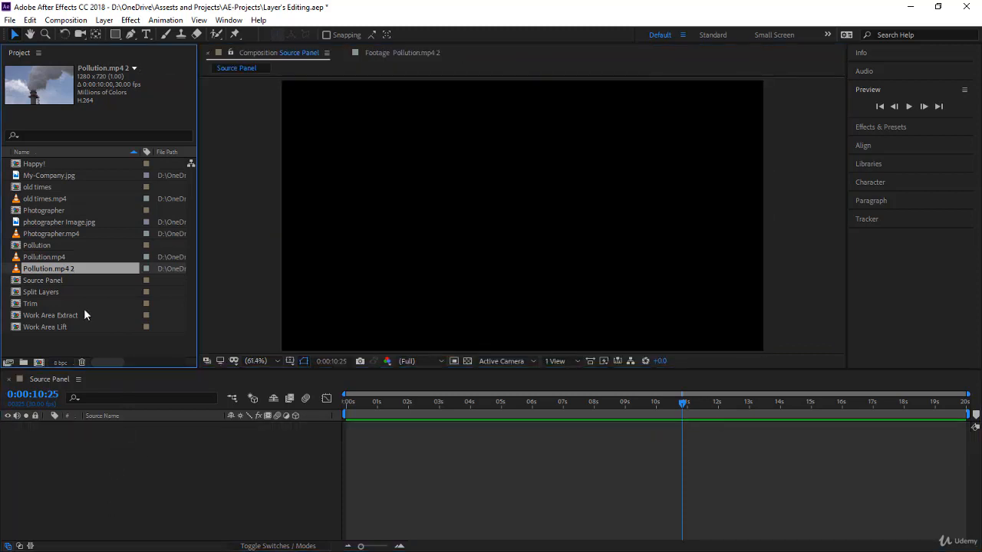
Add old times.mp4 to the composition and move the current time to 0:00:06:00.
click(54, 199)
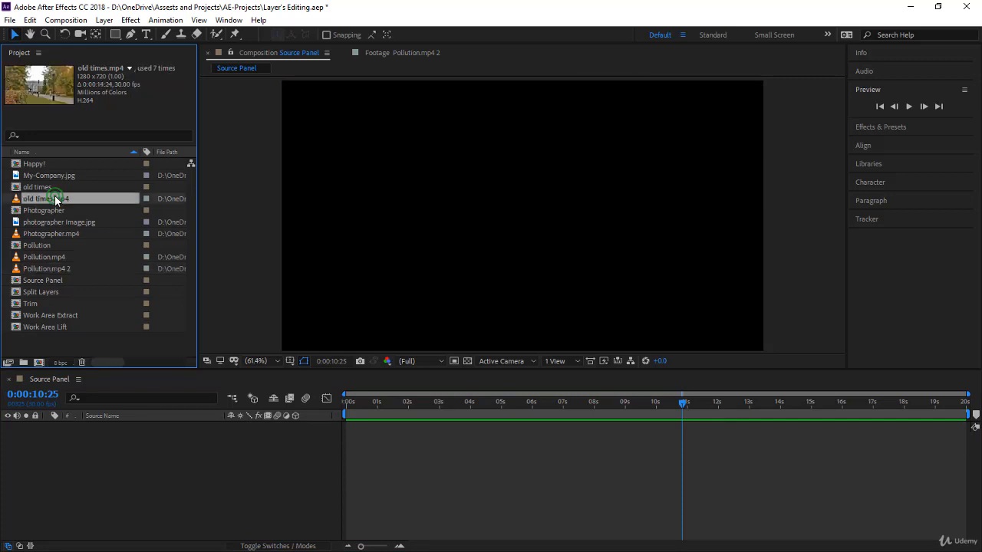
drag(54, 199, 77, 438)
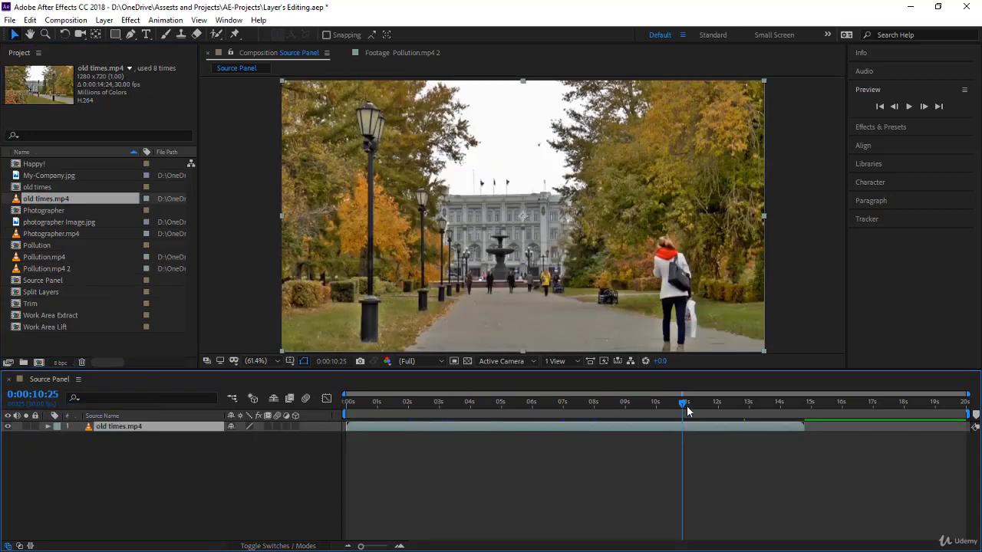
drag(683, 404, 534, 420)
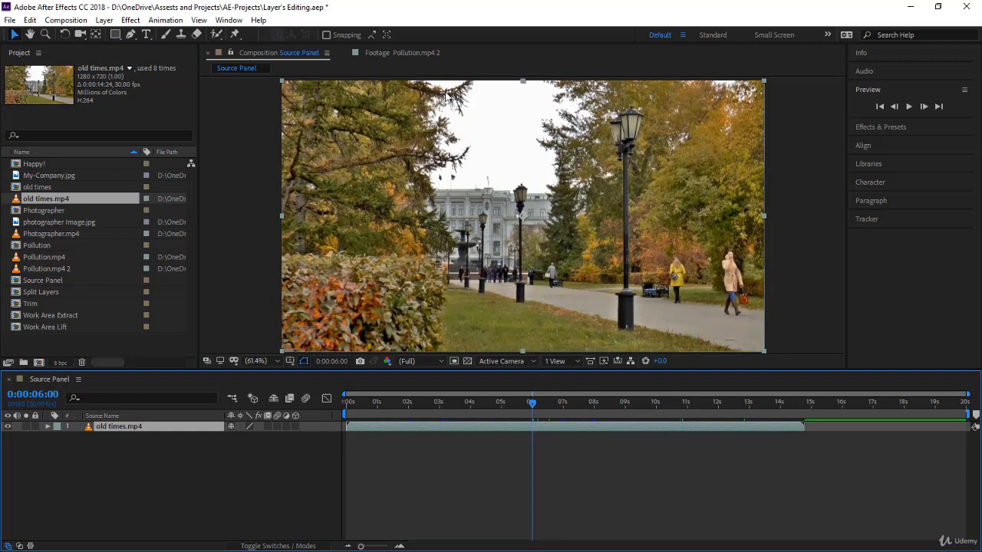
Overlay the trimmed Pollution.mp4 2 clip onto the composition at 0:00:06:00 from the Footage viewer.
click(405, 53)
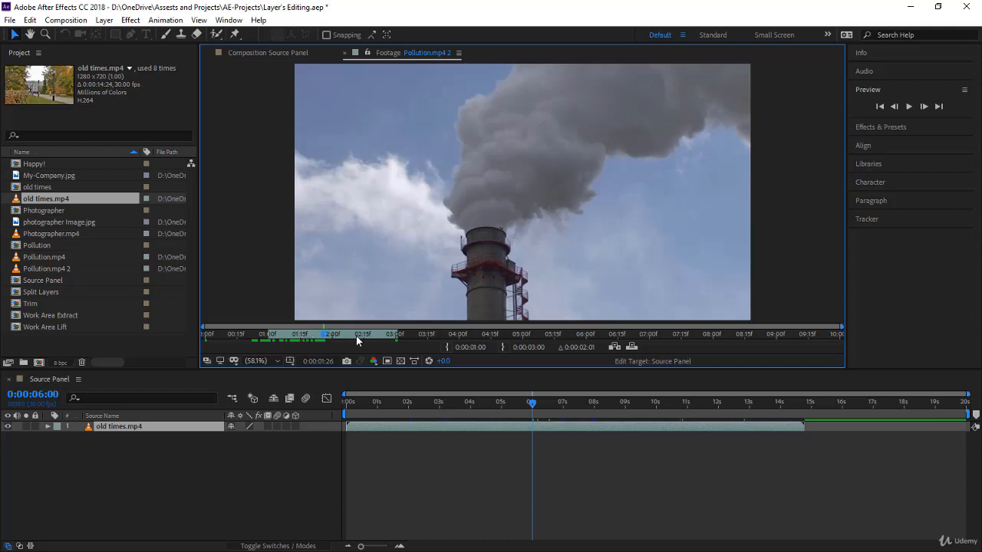
drag(325, 335, 300, 335)
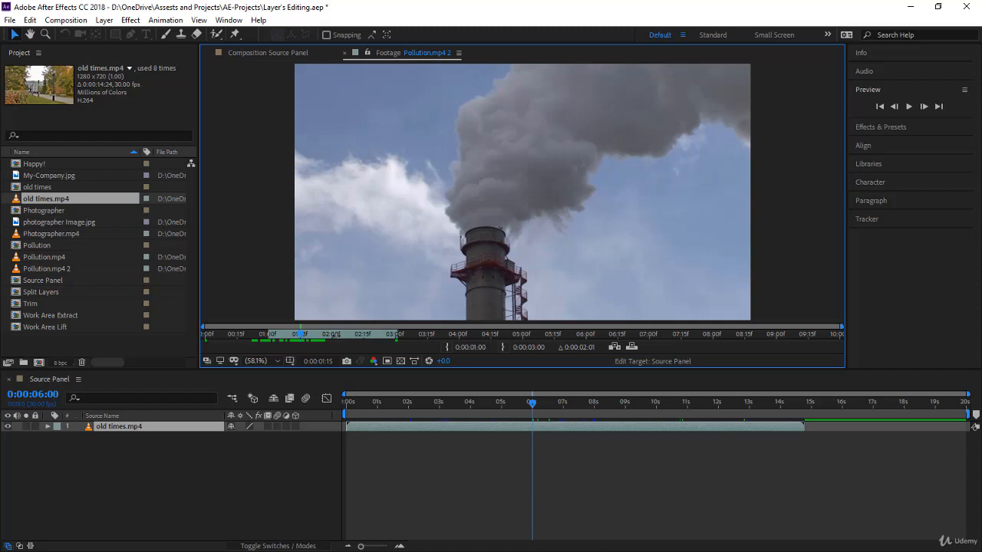
drag(336, 335, 591, 335)
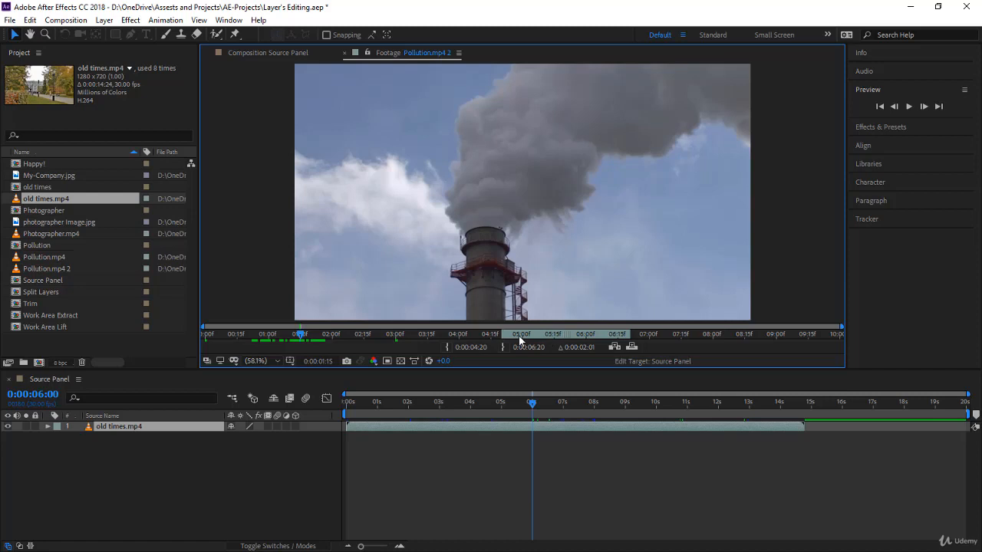
key(space)
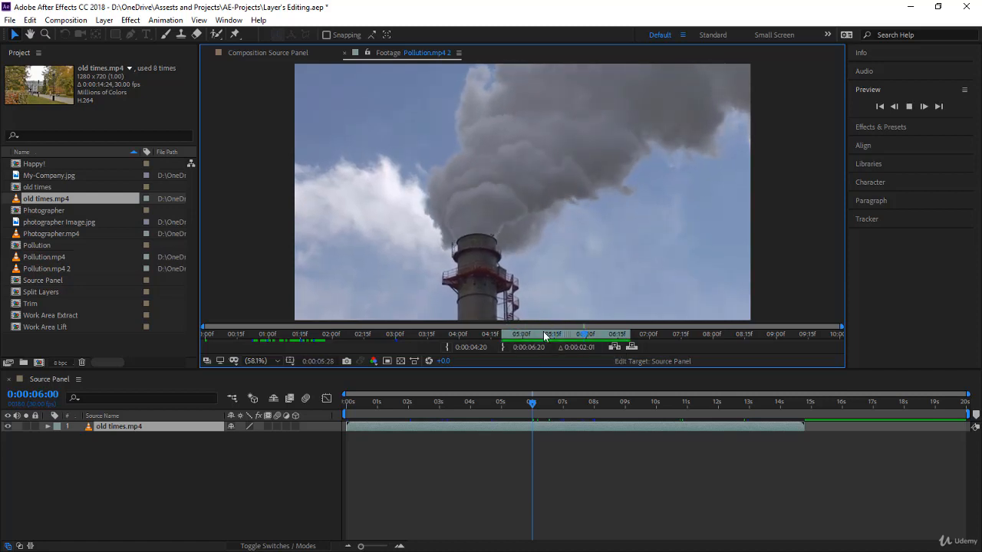
click(543, 333)
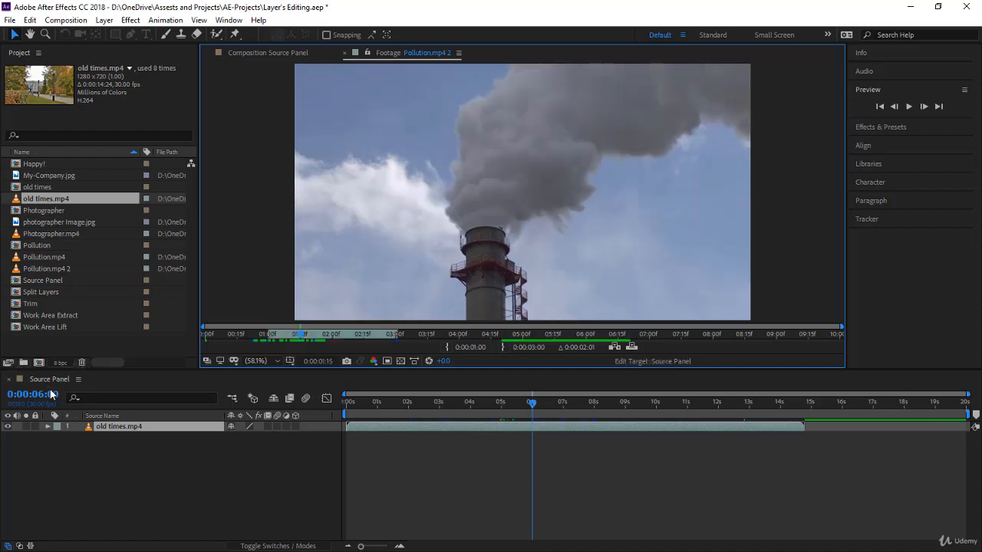
click(633, 347)
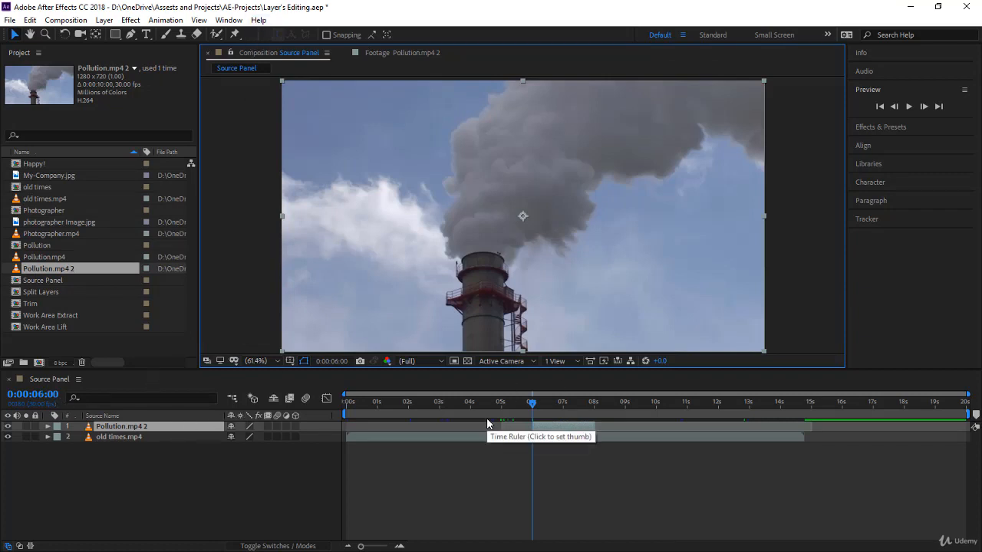
Undo the overlay edit of Pollution.mp4 2 in the composition.
click(411, 52)
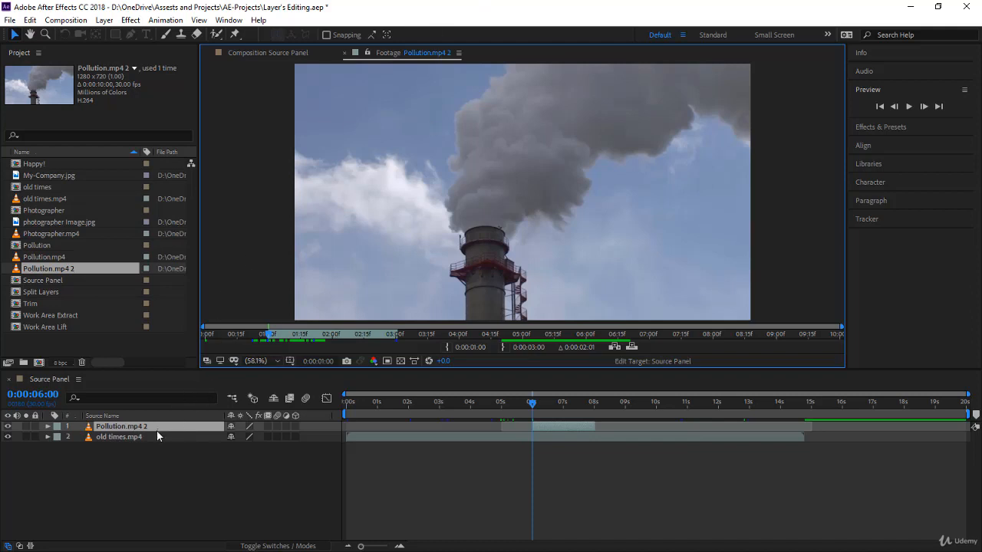
key(KP_Enter)
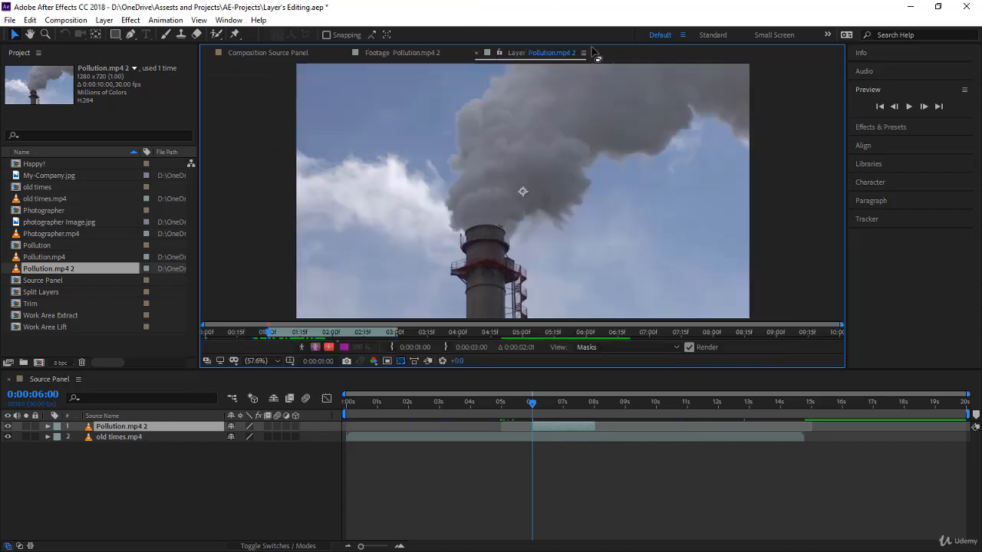
click(477, 54)
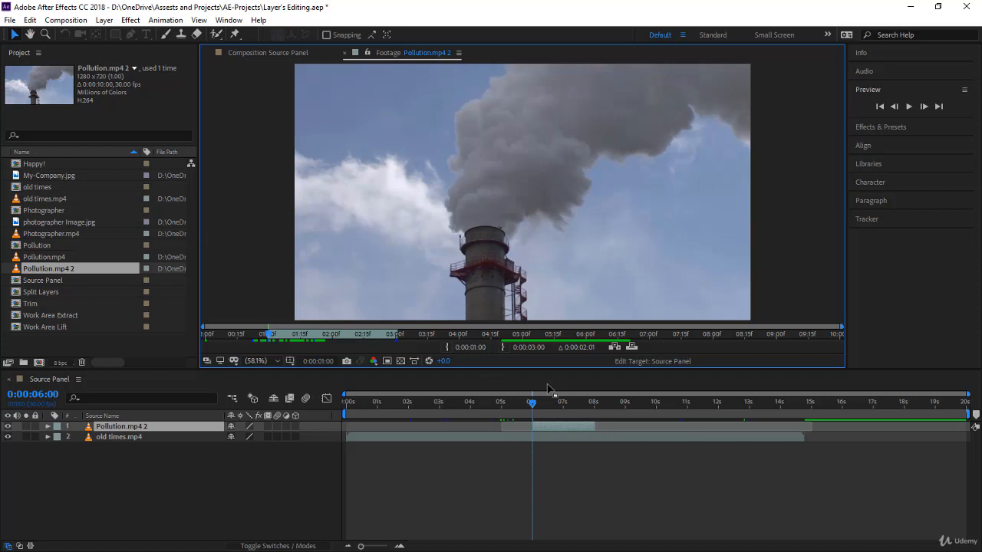
key(ctrl+z)
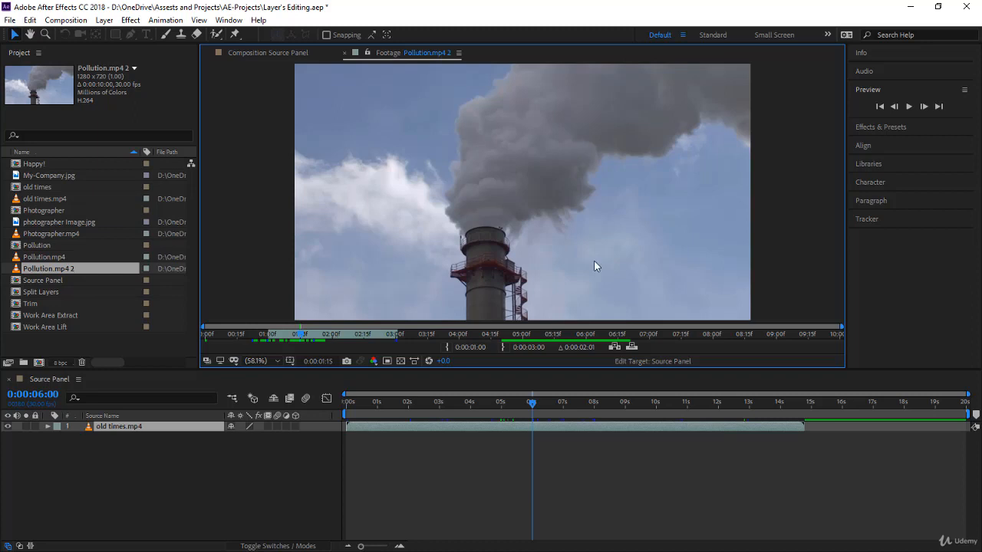
Ripple-insert the trimmed Pollution.mp4 2 clip into the composition at 0:00:06:00 and inspect the old times layers.
click(616, 347)
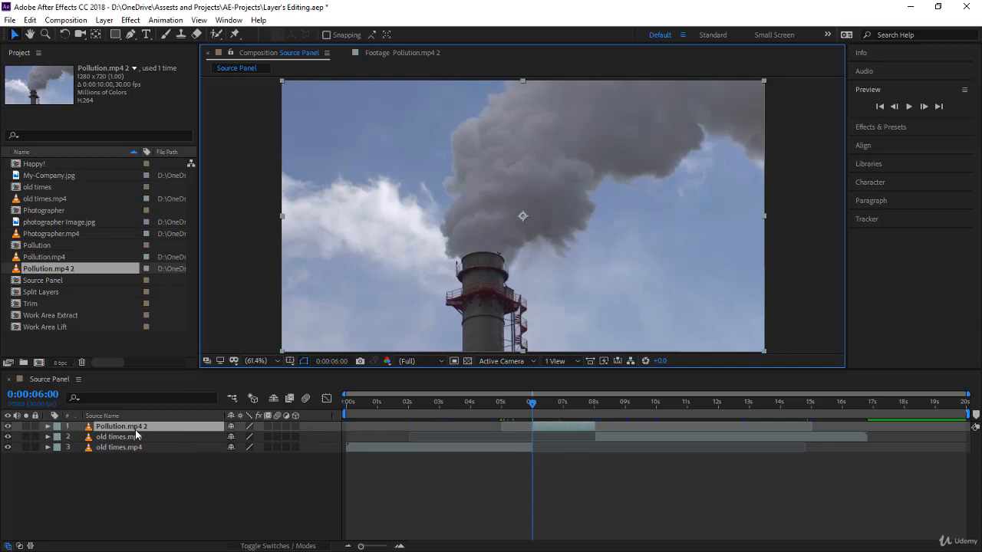
click(391, 447)
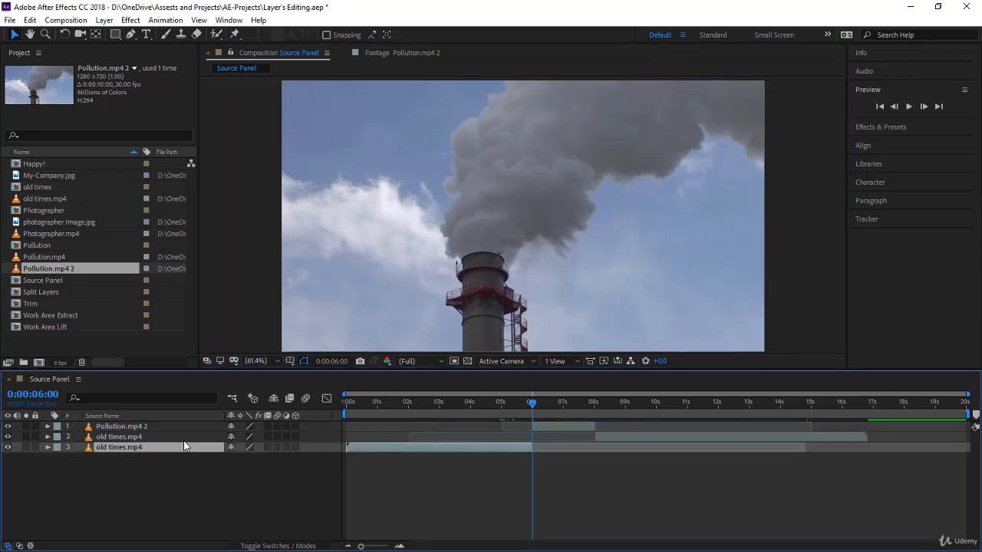
click(152, 438)
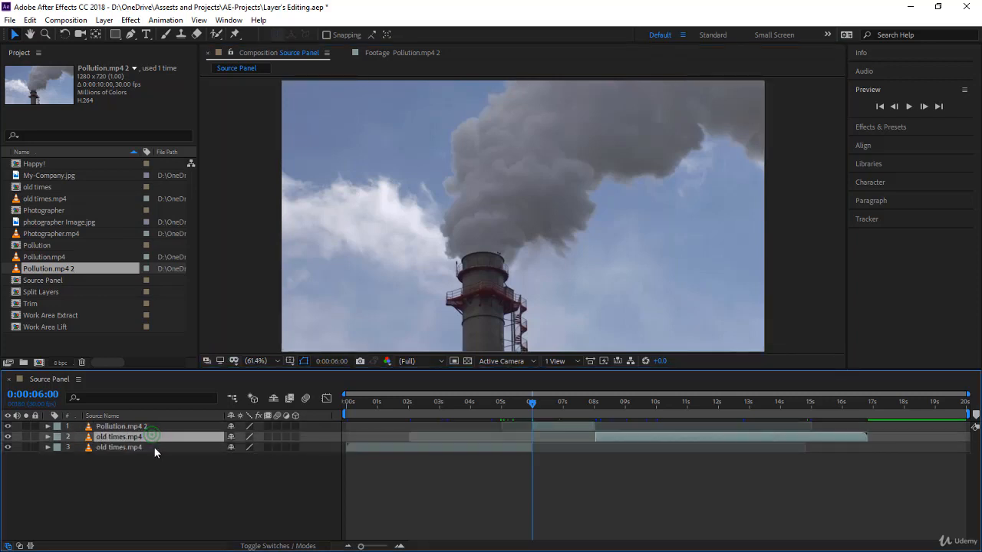
click(154, 448)
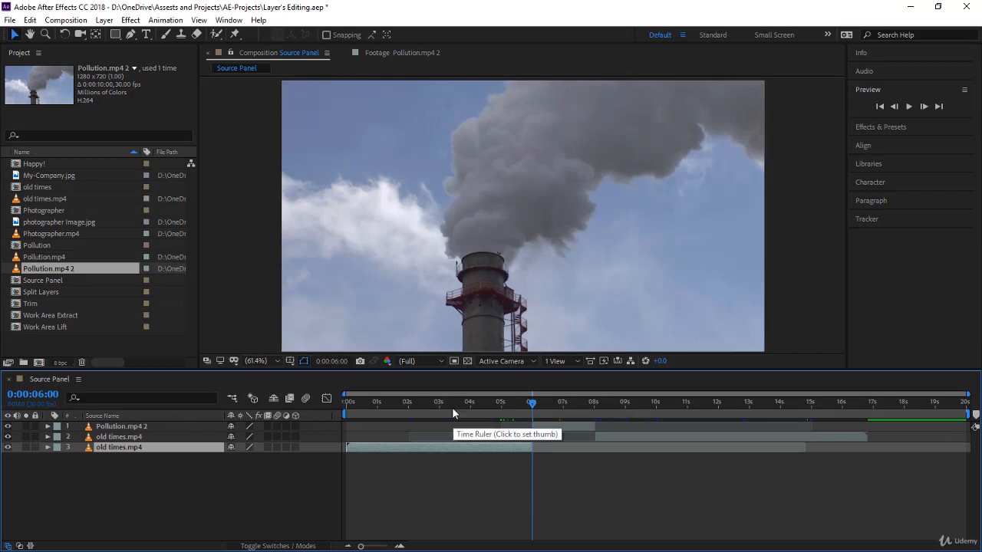
Jump to the Pollution.mp4 2 layer's Out point and reopen the duplicate in the Footage viewer.
click(554, 428)
click(600, 439)
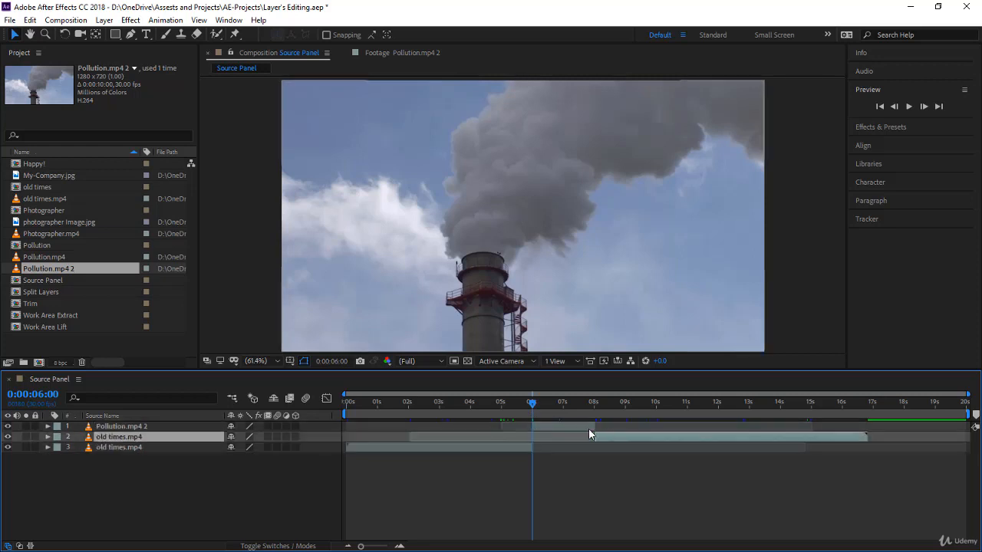
click(588, 429)
key(o)
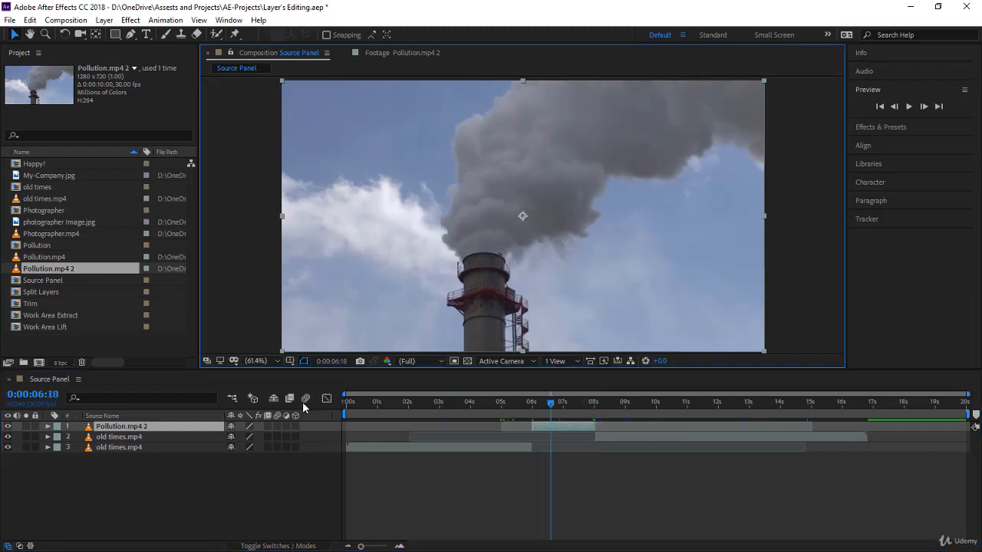
double_click(93, 270)
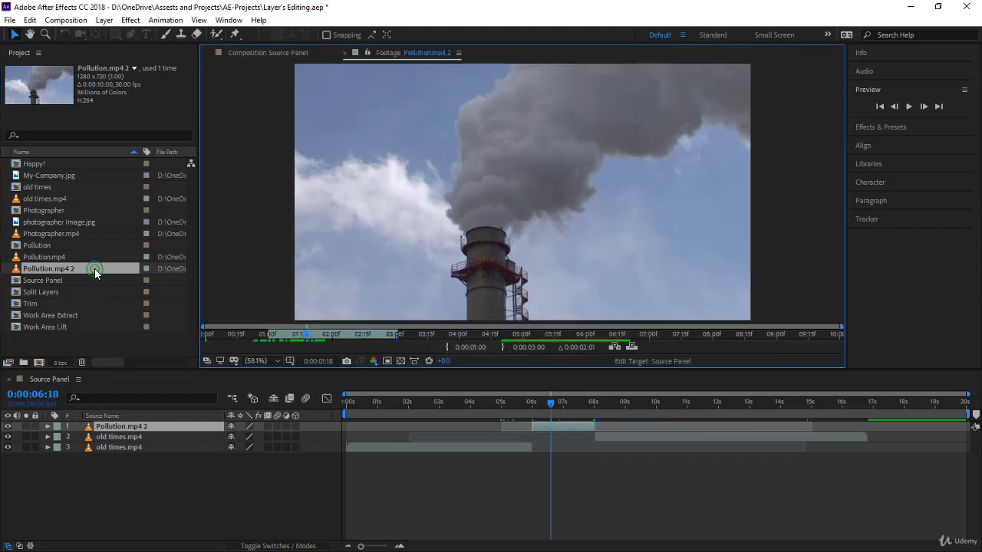